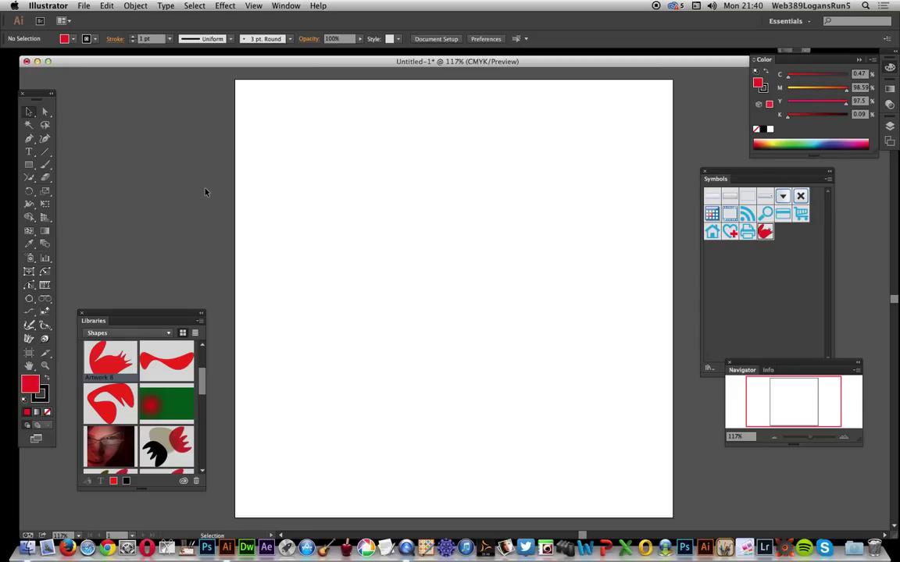
Pick the Curvature tool from the toolbar next to the Pen tool.
click(46, 140)
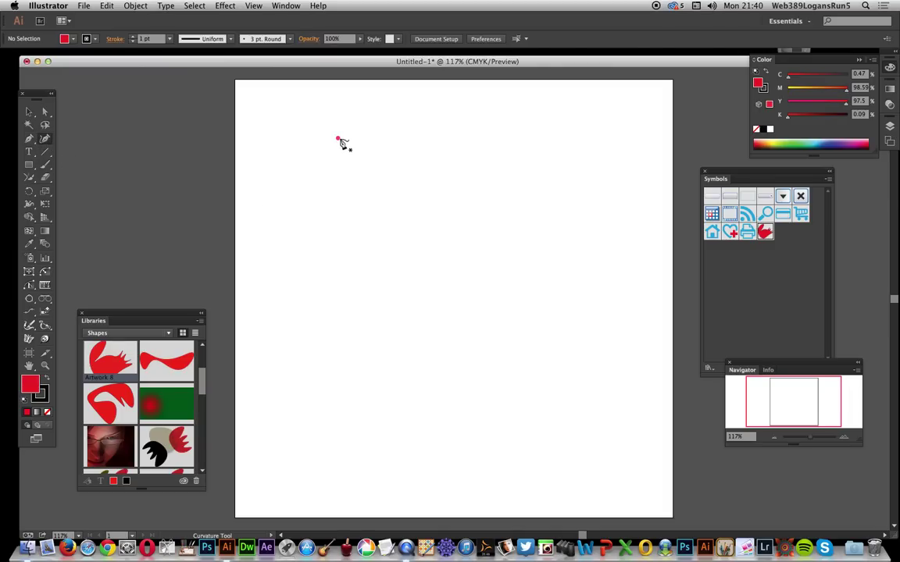
Place eight curve points around the artboard, dipping into a top notch, and close the red path.
click(338, 139)
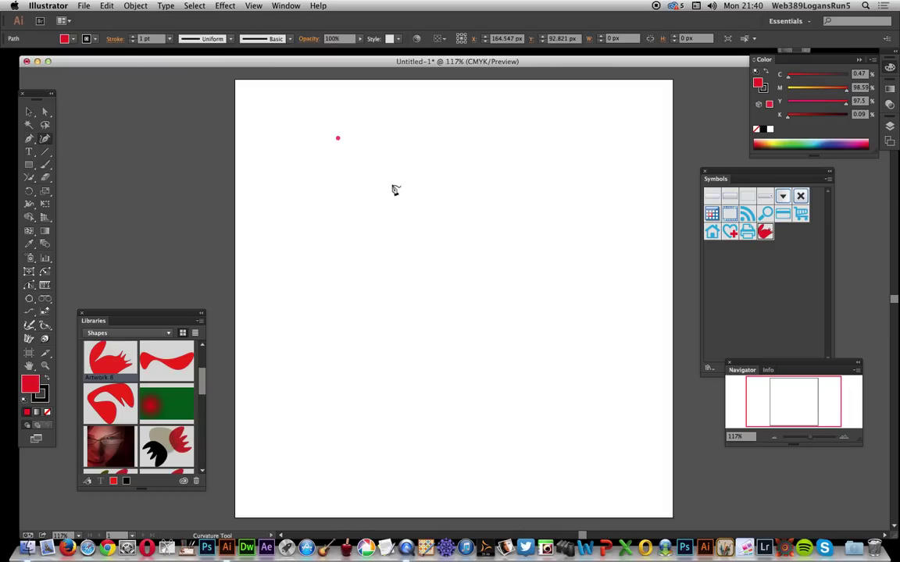
click(288, 205)
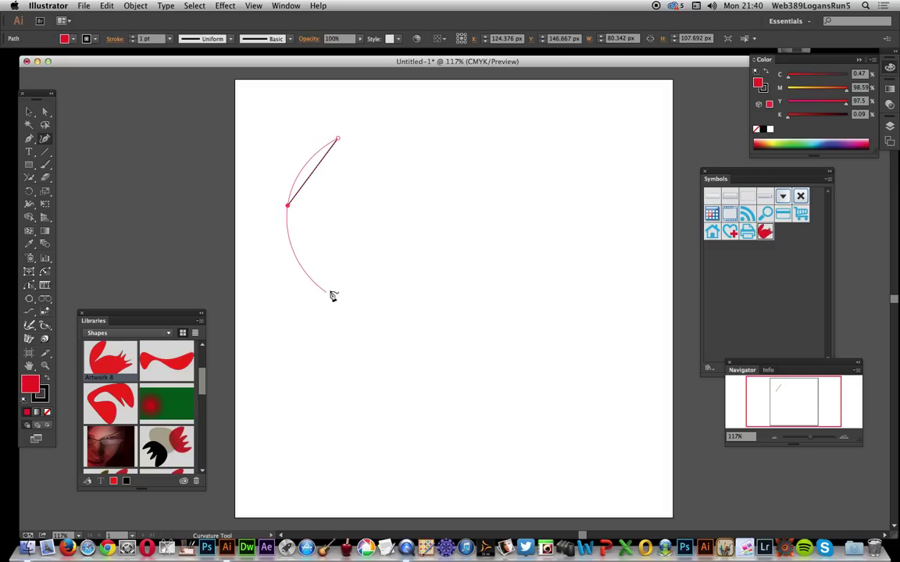
click(361, 320)
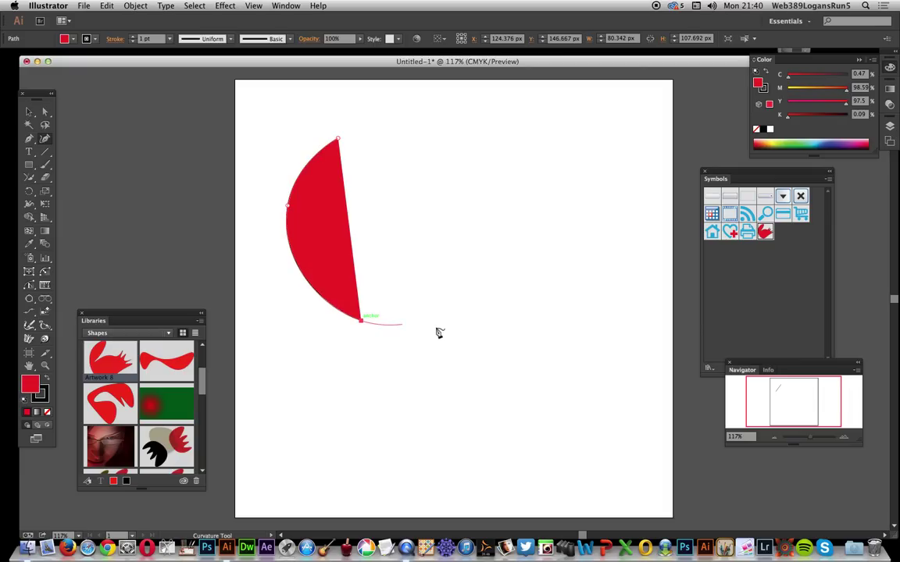
click(491, 310)
click(559, 209)
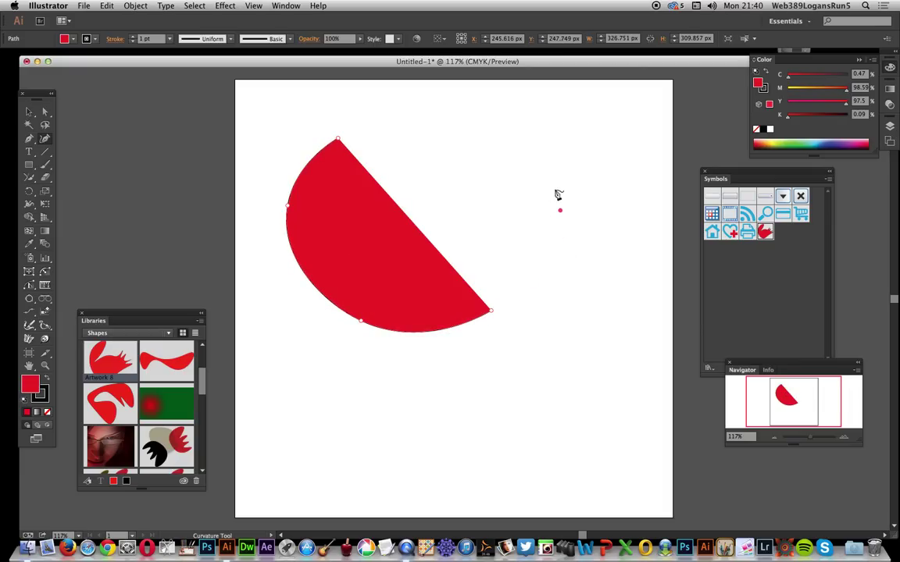
click(506, 129)
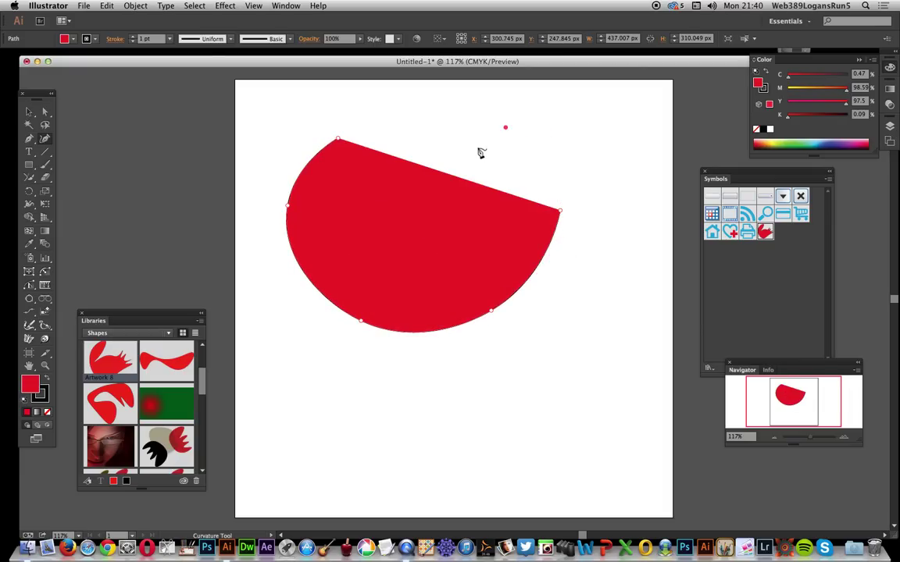
click(443, 204)
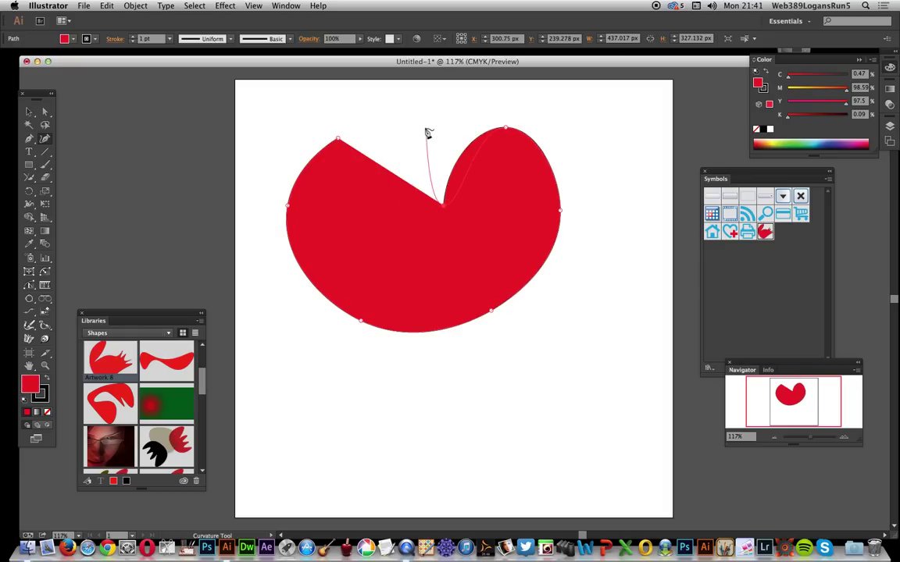
click(426, 126)
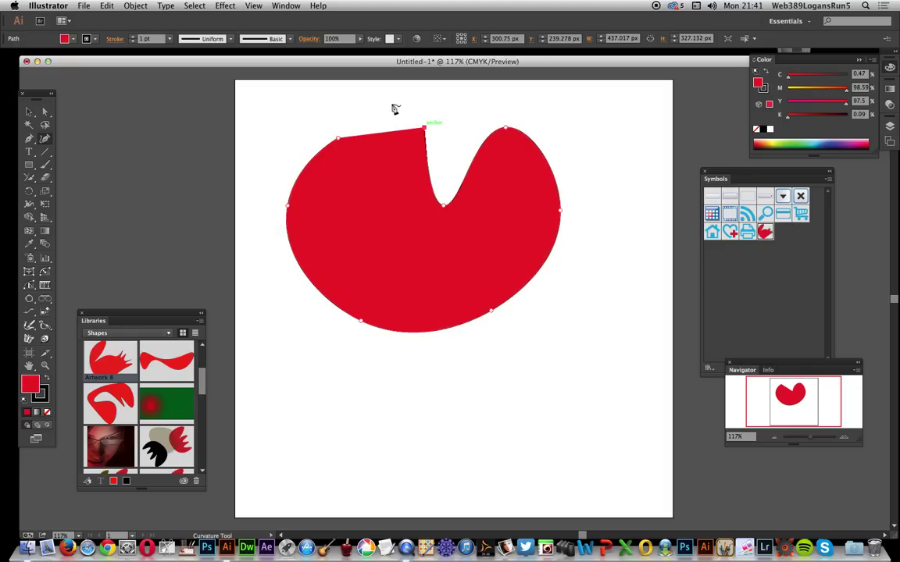
click(341, 142)
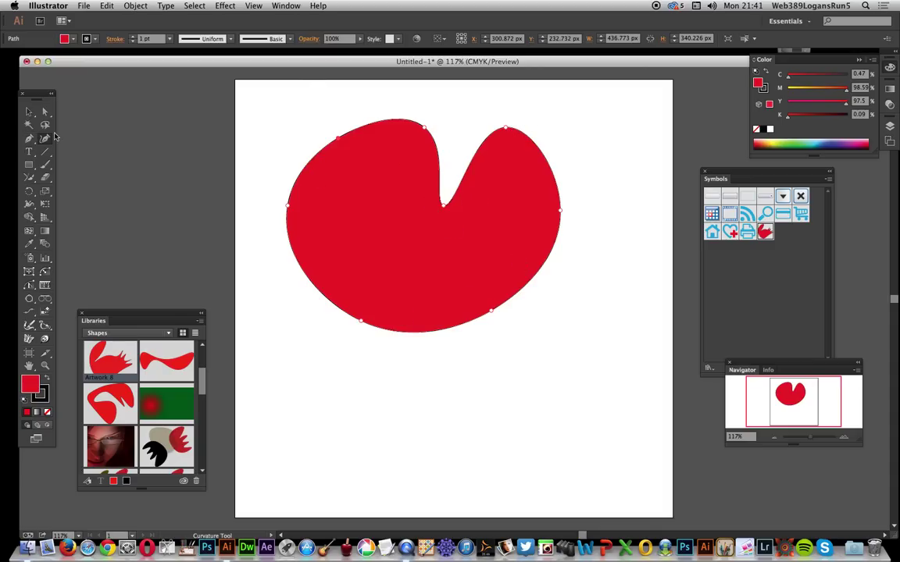
Add a notch point, then drag the notch, top tip and left-edge points into a rounded hollow and hook.
click(46, 139)
click(442, 167)
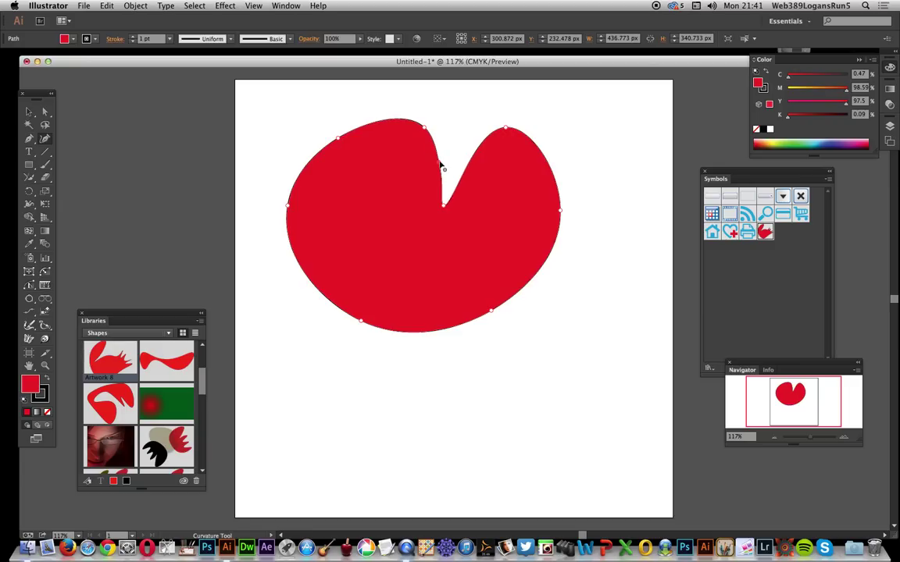
drag(441, 167, 397, 166)
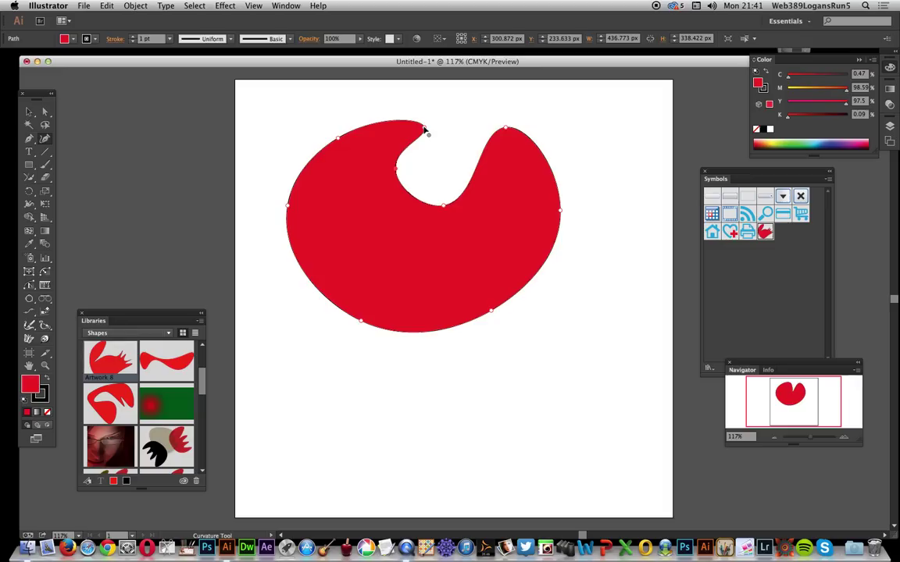
drag(424, 124, 455, 114)
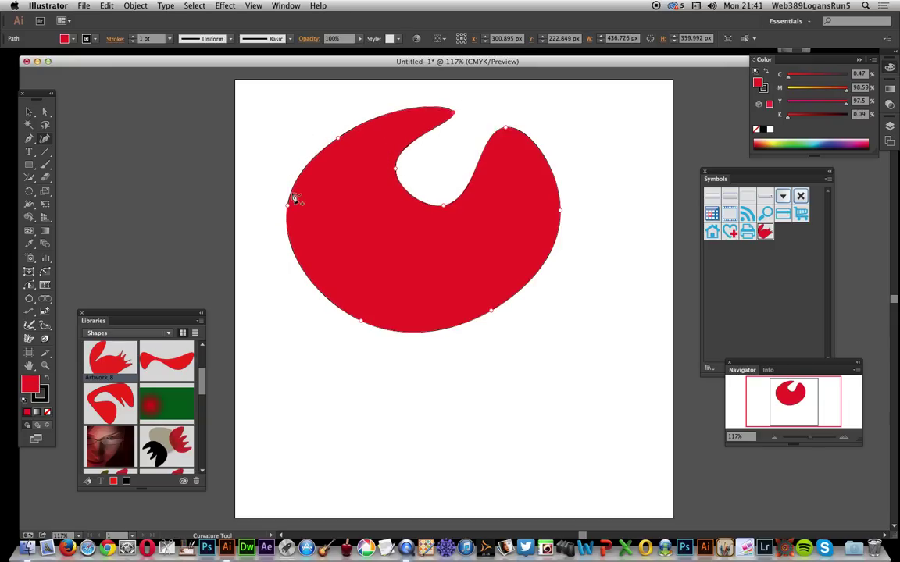
drag(289, 207, 339, 138)
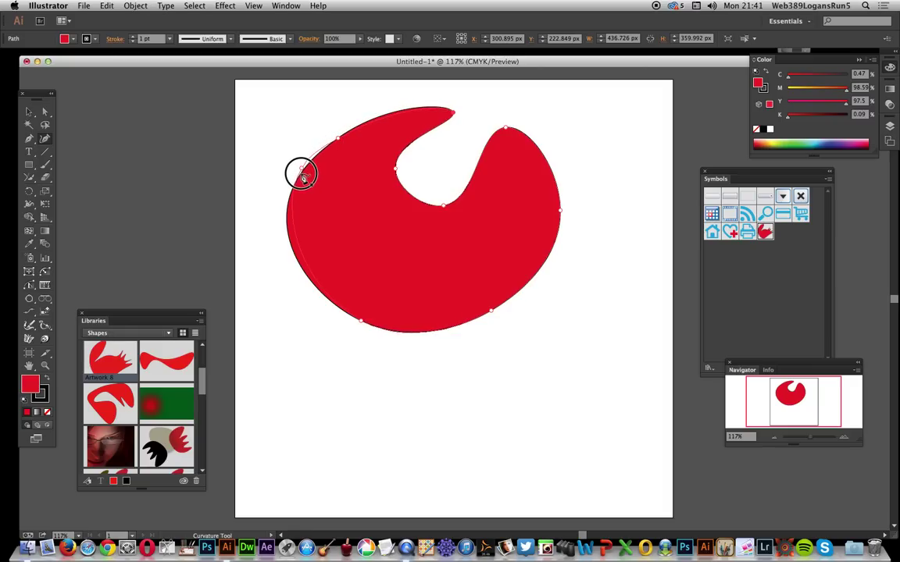
mouse_move(303, 176)
mouse_down()
mouse_move(323, 148)
mouse_move(306, 163)
mouse_up()
drag(362, 324, 306, 279)
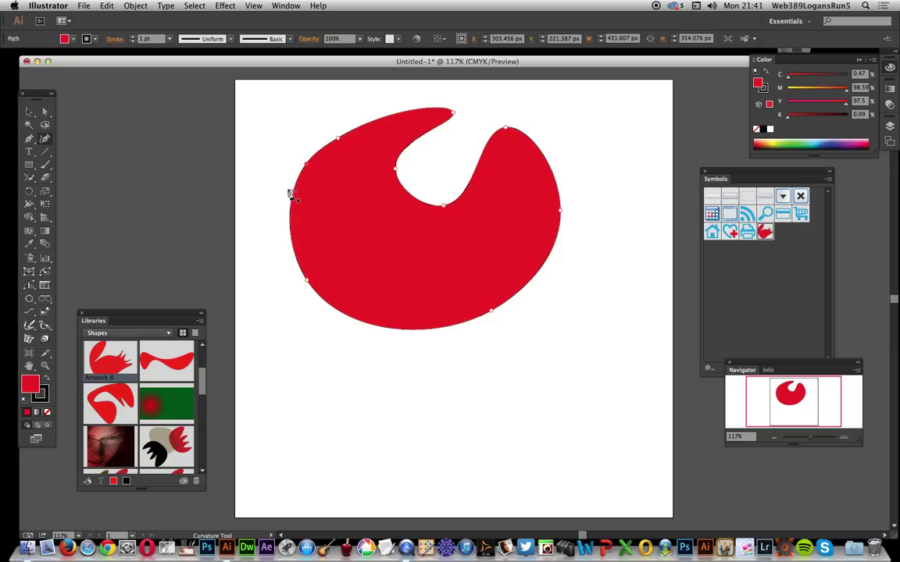
Undo the last edit and reselect the red shape for curve editing.
key(cmd+z)
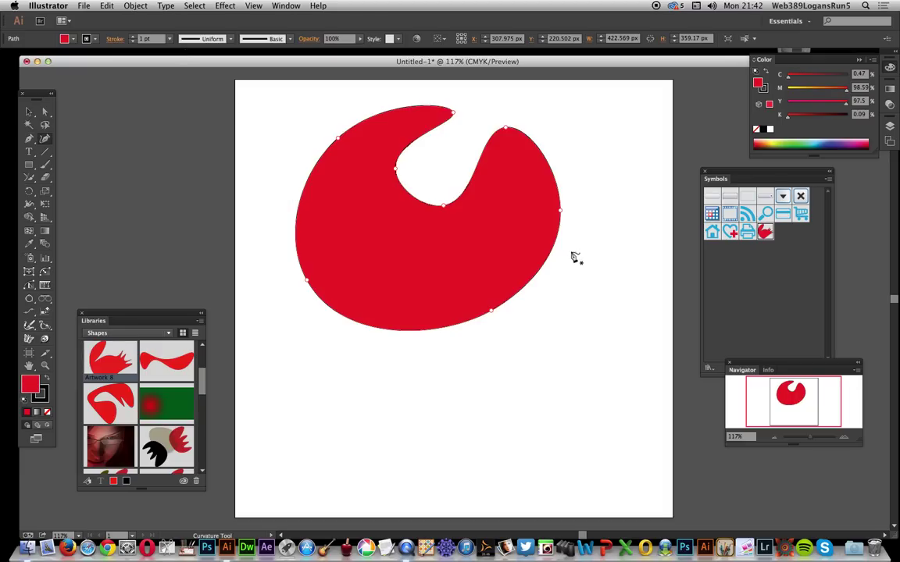
click(29, 112)
click(404, 209)
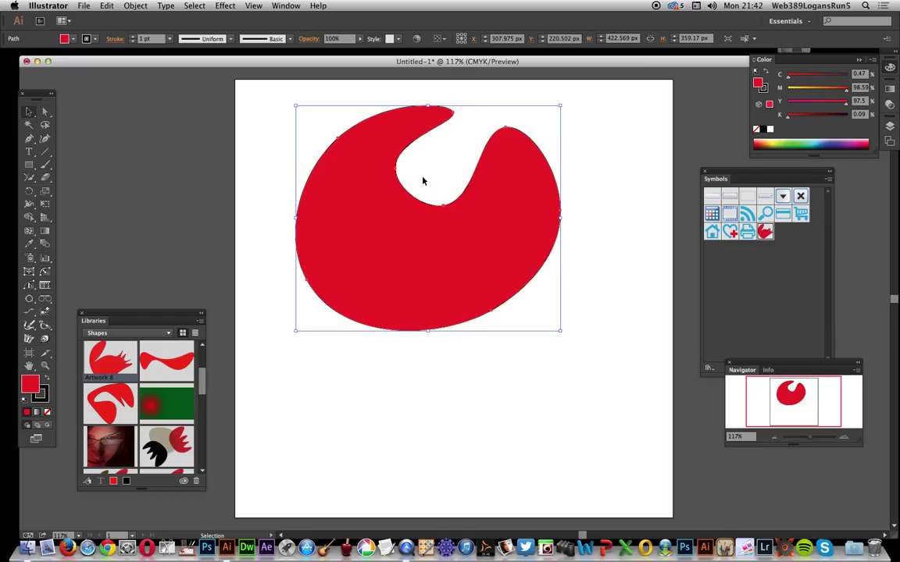
click(45, 138)
Add anchors along the right and lower-right edge and drag them out into sharp spikes.
click(557, 237)
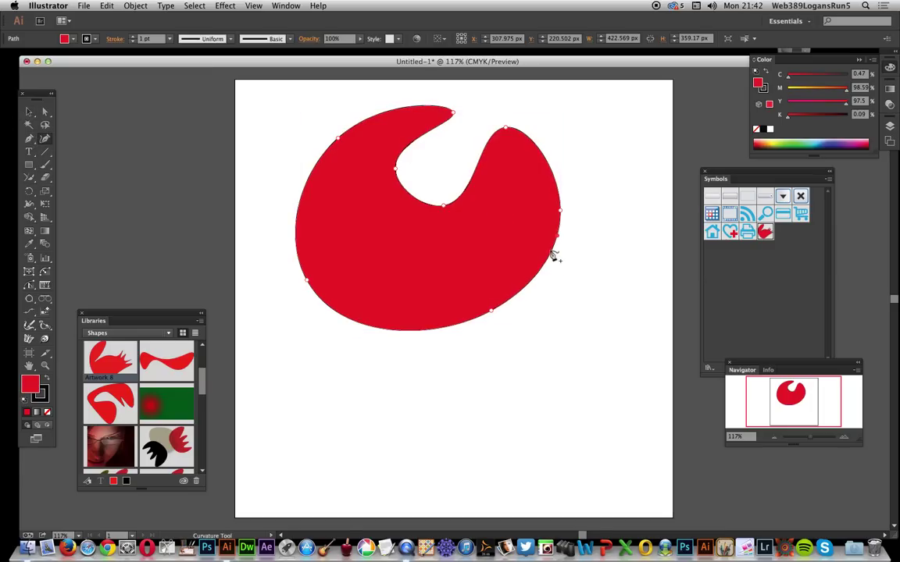
click(549, 257)
click(536, 275)
click(520, 290)
click(506, 300)
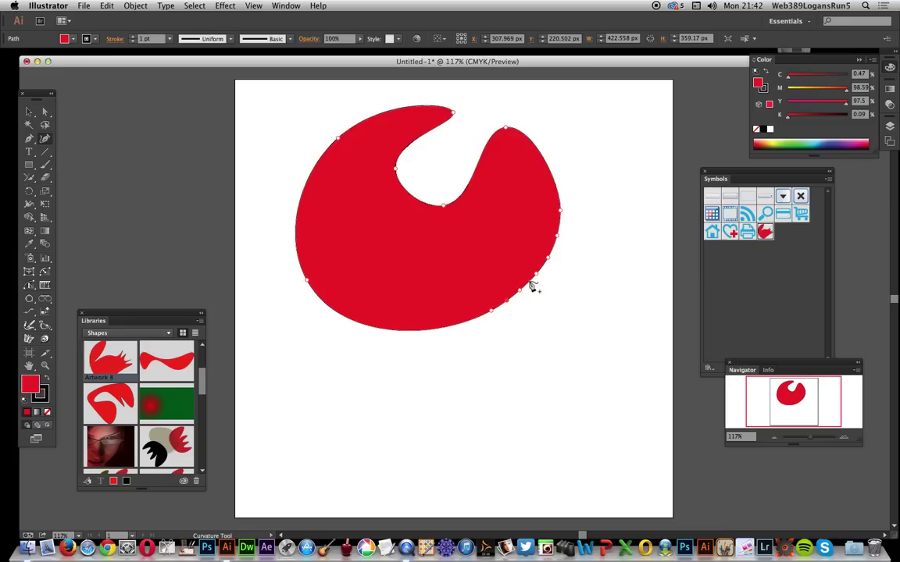
drag(531, 283, 539, 321)
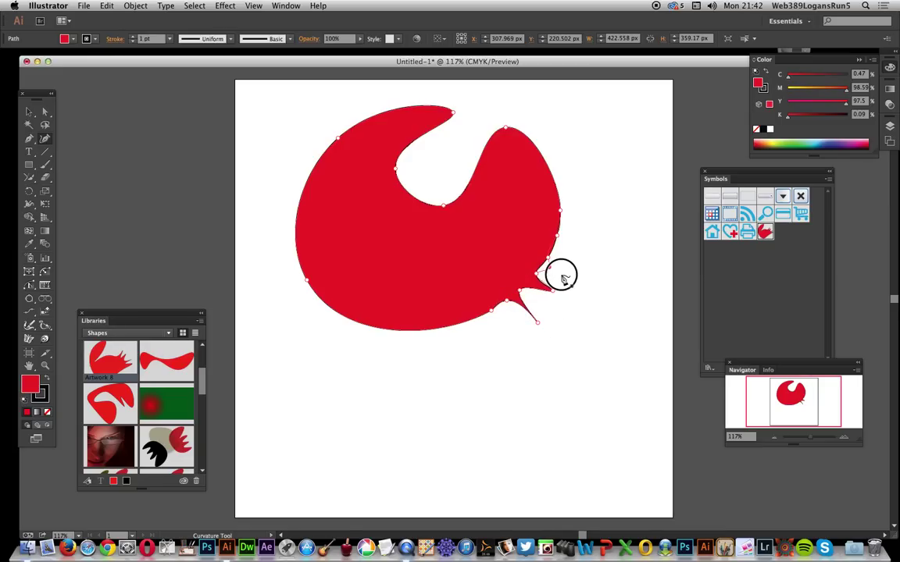
drag(563, 278, 595, 223)
click(559, 209)
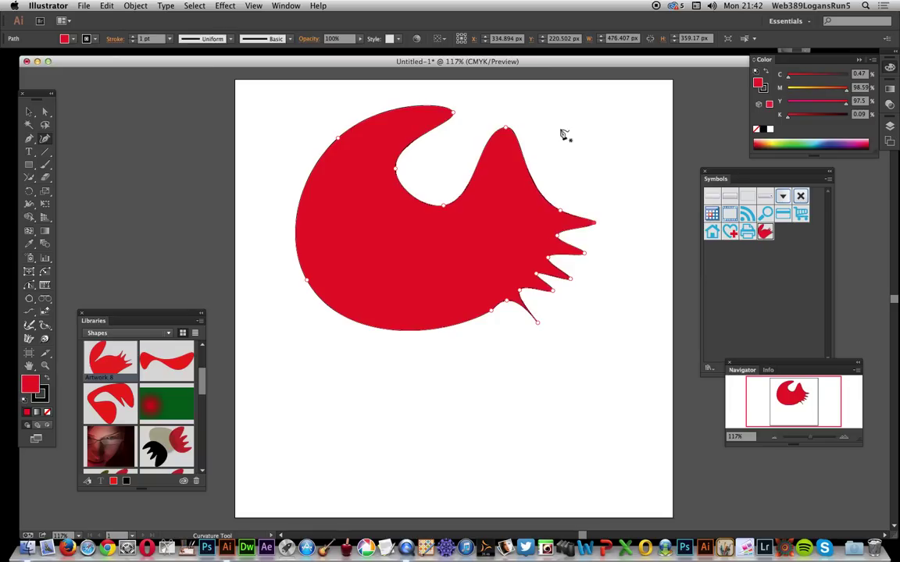
Save the red shape to Libraries as artwork, then shrink it proportionally and move it up-left.
click(33, 113)
drag(407, 277, 178, 374)
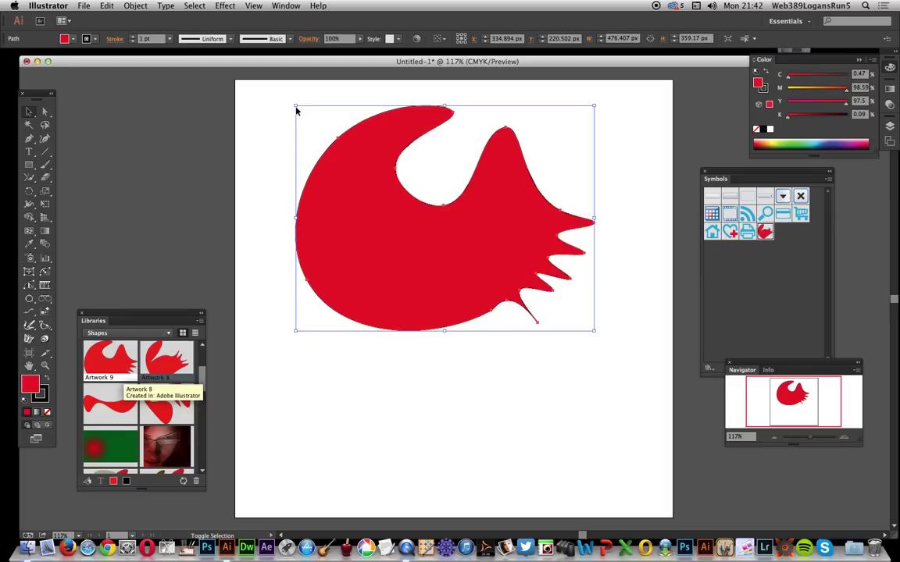
drag(295, 110, 421, 201)
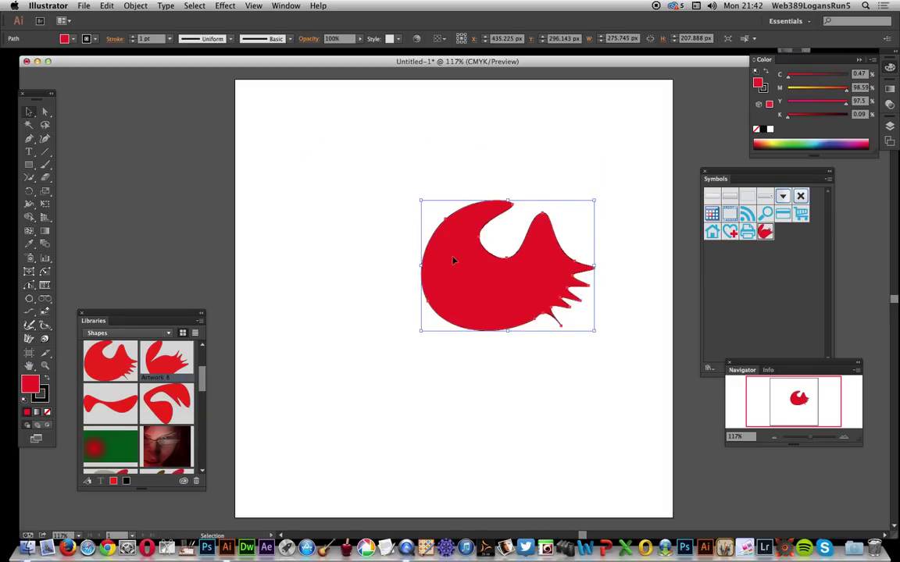
drag(453, 260, 374, 212)
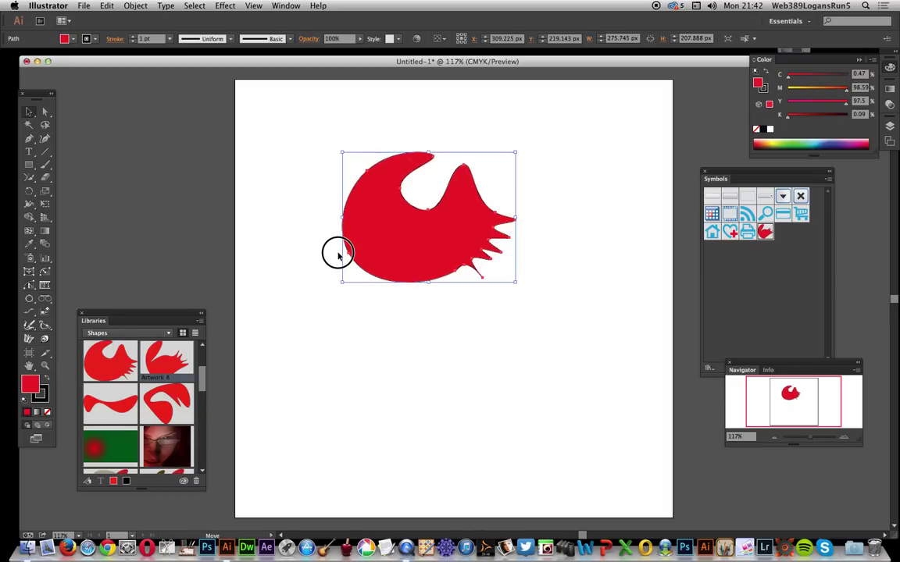
Duplicate the shape down and left, then select and delete that lower copy.
drag(339, 256, 220, 358)
click(283, 217)
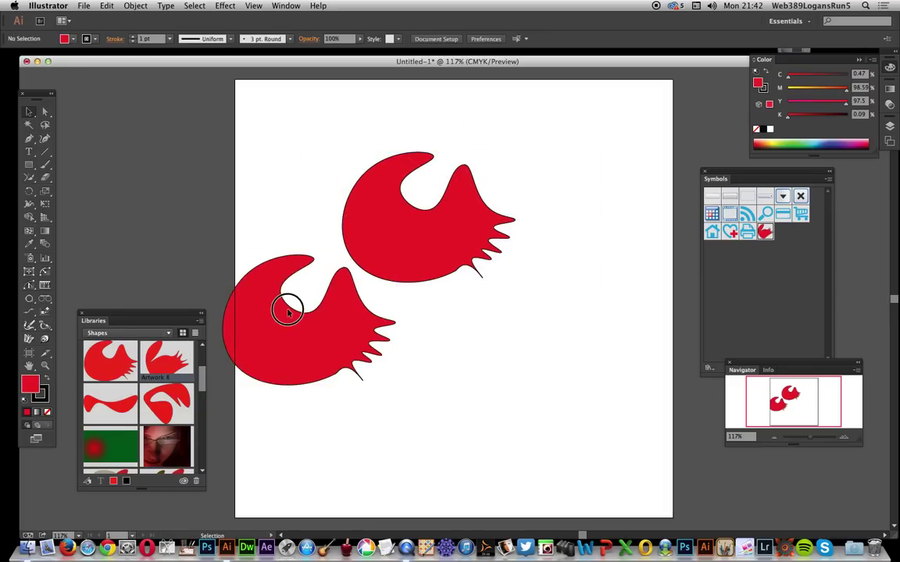
click(287, 311)
click(45, 138)
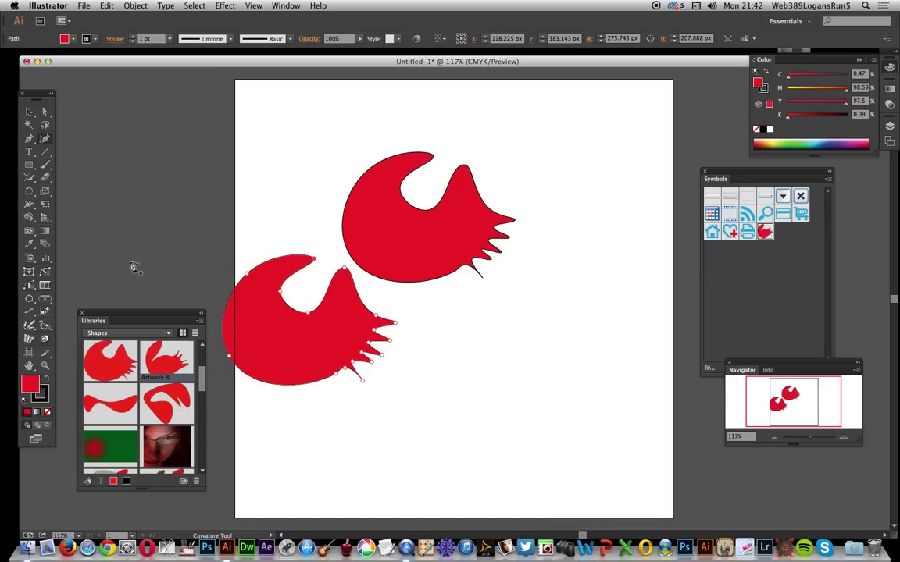
key(Delete)
key(Delete)
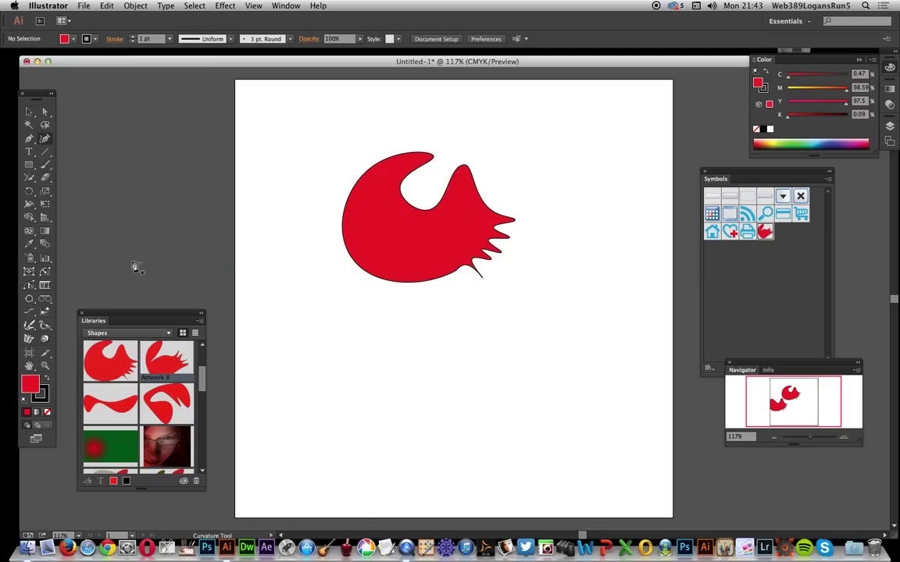
Drag two library artworks onto the artboard, nudge the claw's upper-left edge, and place a New Symbol instance.
drag(155, 357, 344, 348)
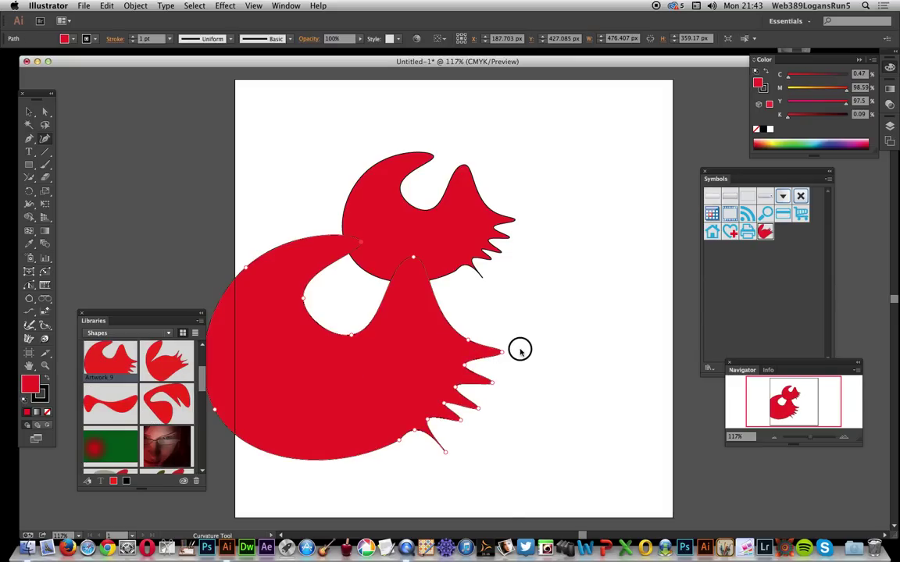
drag(153, 357, 539, 384)
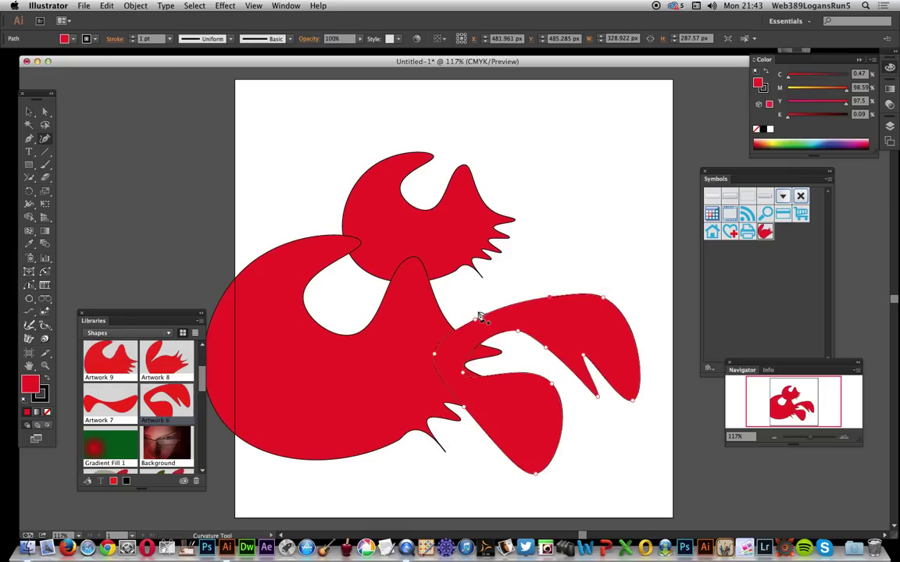
drag(476, 322, 497, 312)
drag(766, 235, 599, 210)
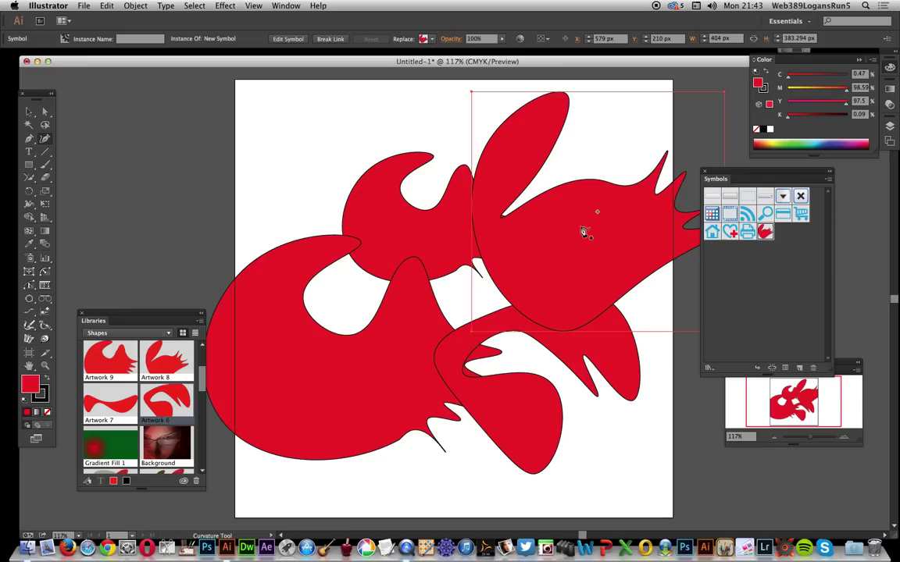
Delete the symbol instance, then enter and fully exit isolation mode on the claw.
key(Delete)
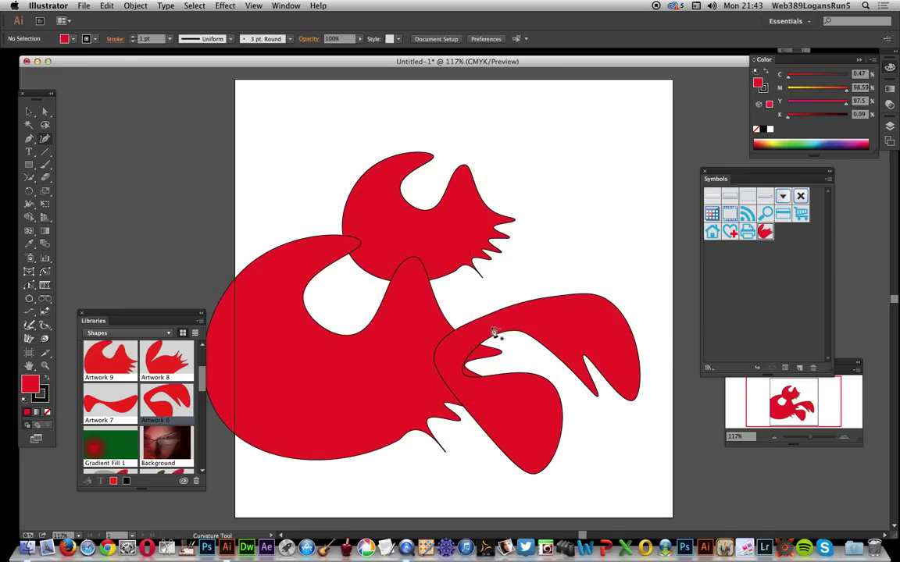
click(30, 113)
double_click(522, 317)
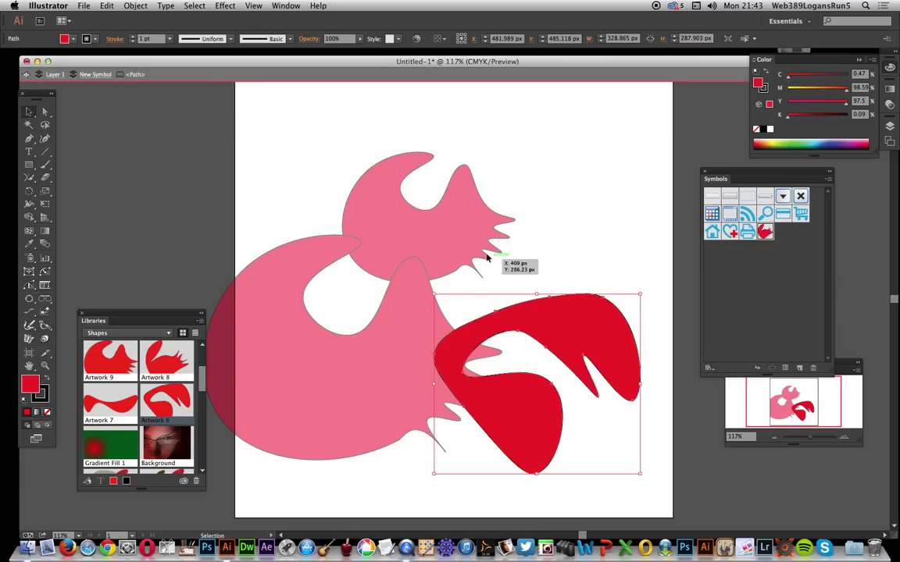
click(26, 75)
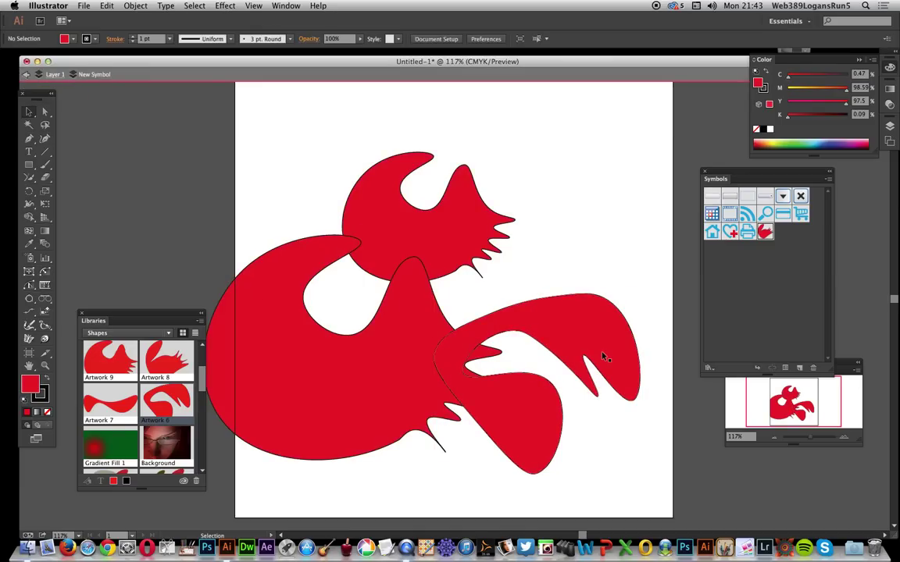
click(25, 74)
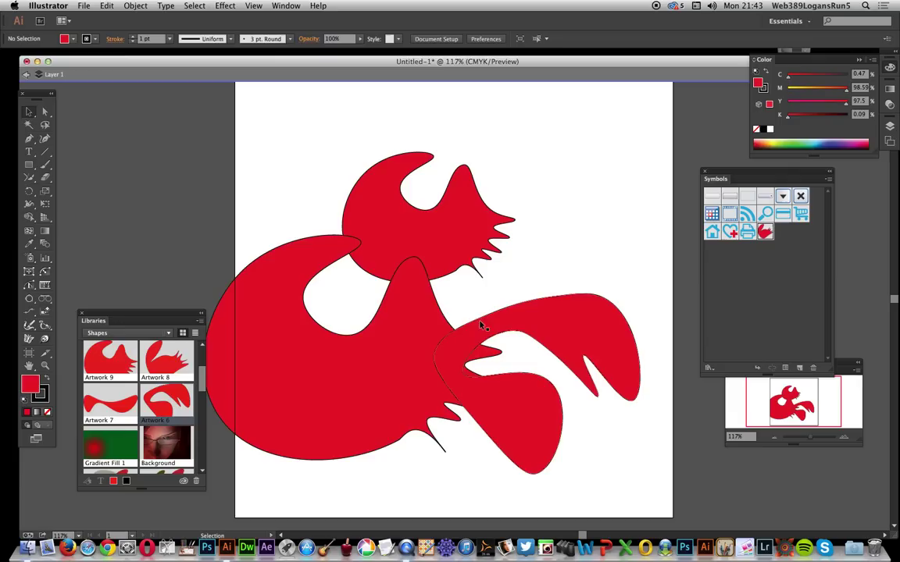
click(26, 74)
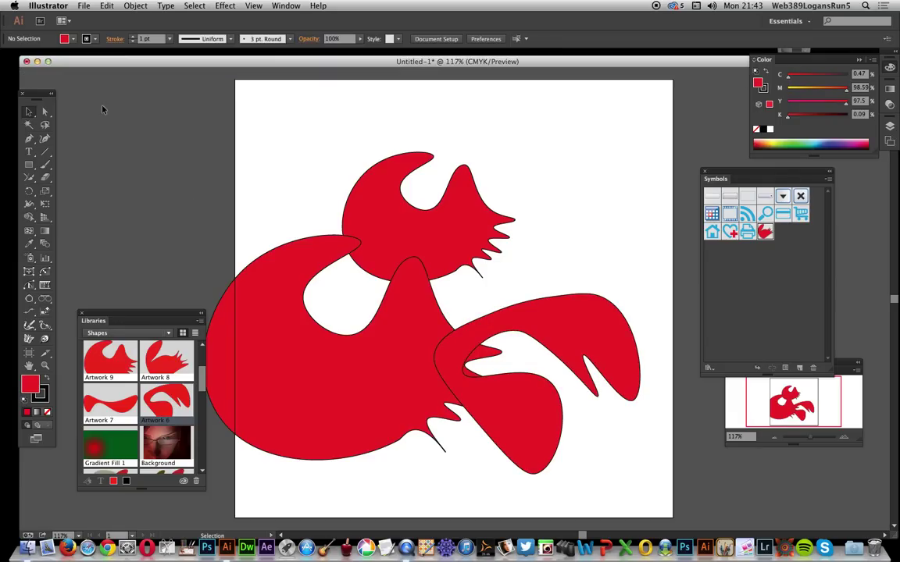
Apply Effect > 3D > Extrude & Bevel to the claw with default settings.
click(520, 330)
click(226, 6)
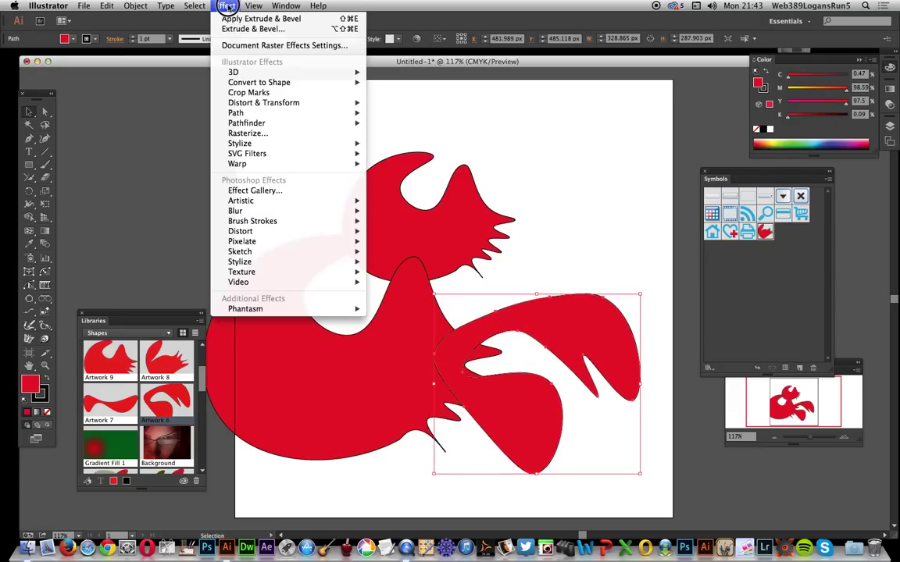
click(235, 28)
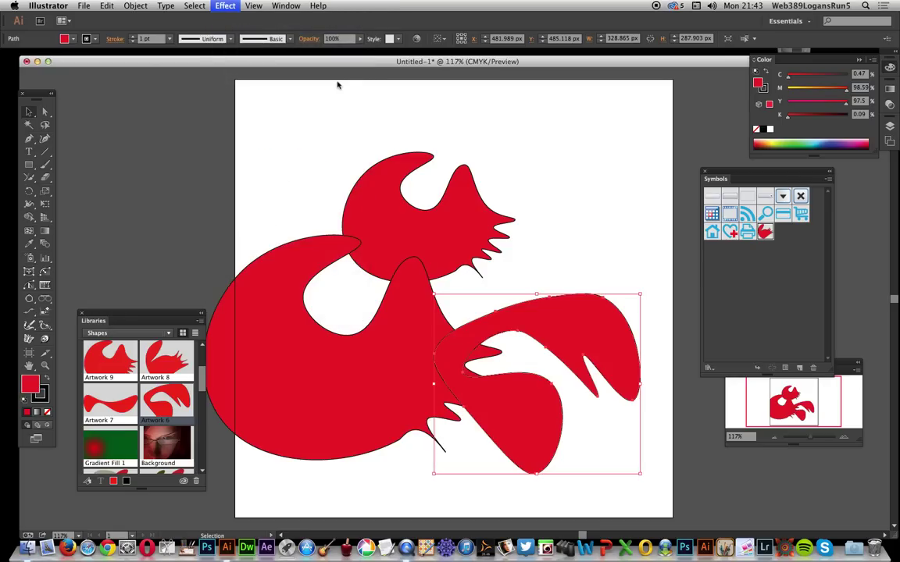
click(804, 389)
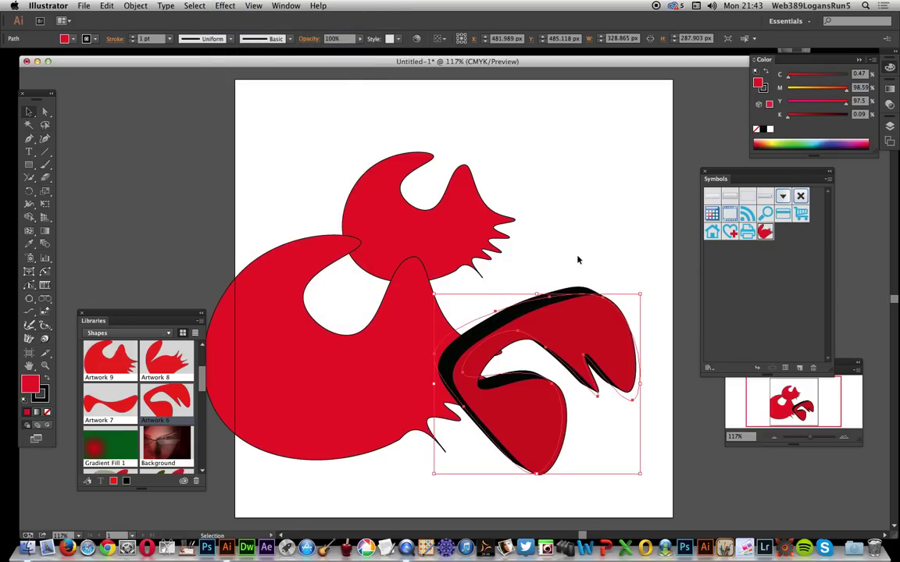
Add anchors to raise the claw's top and pull its right curve outward into a tall lobe.
click(45, 140)
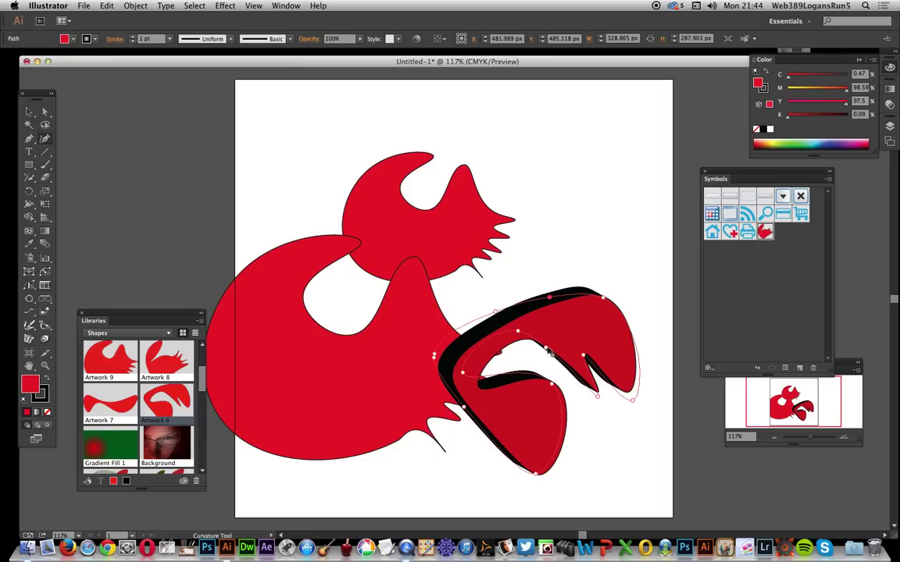
click(539, 359)
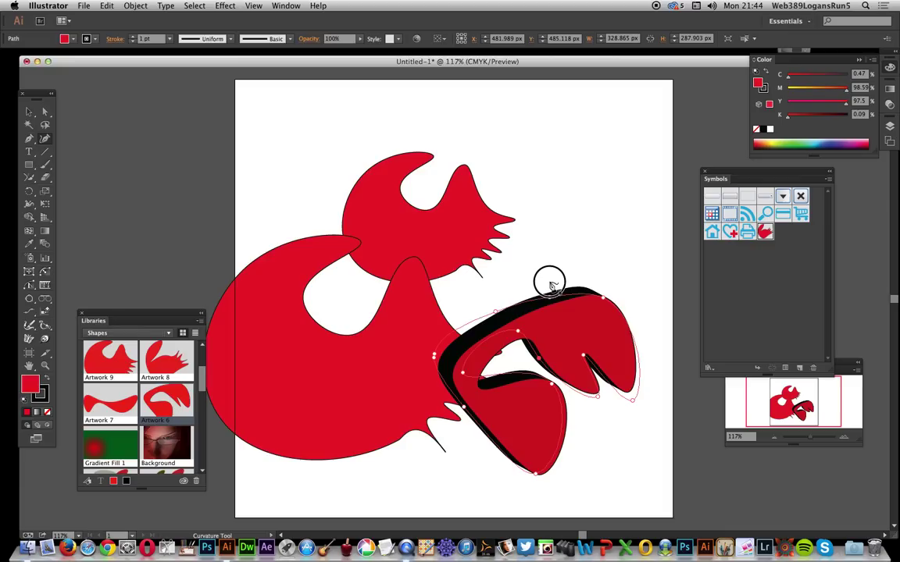
click(567, 216)
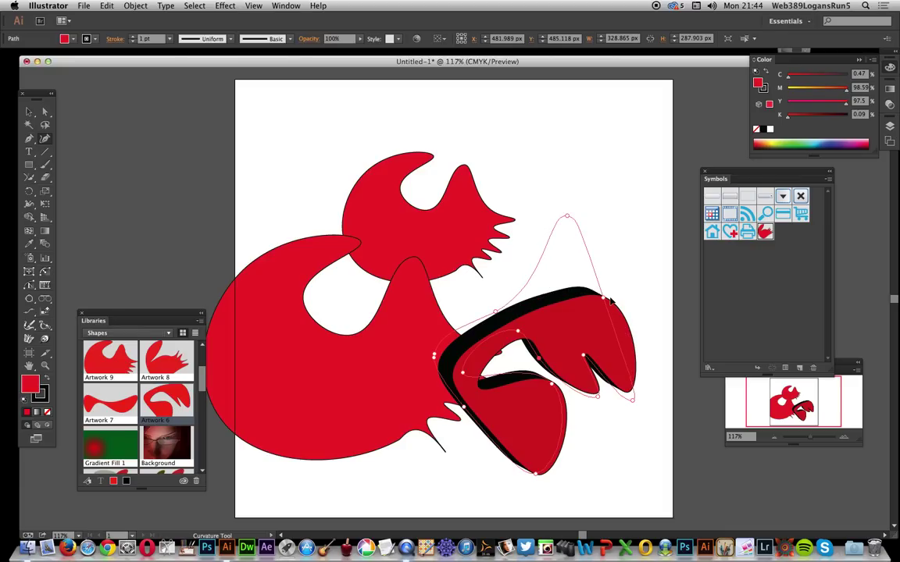
click(610, 300)
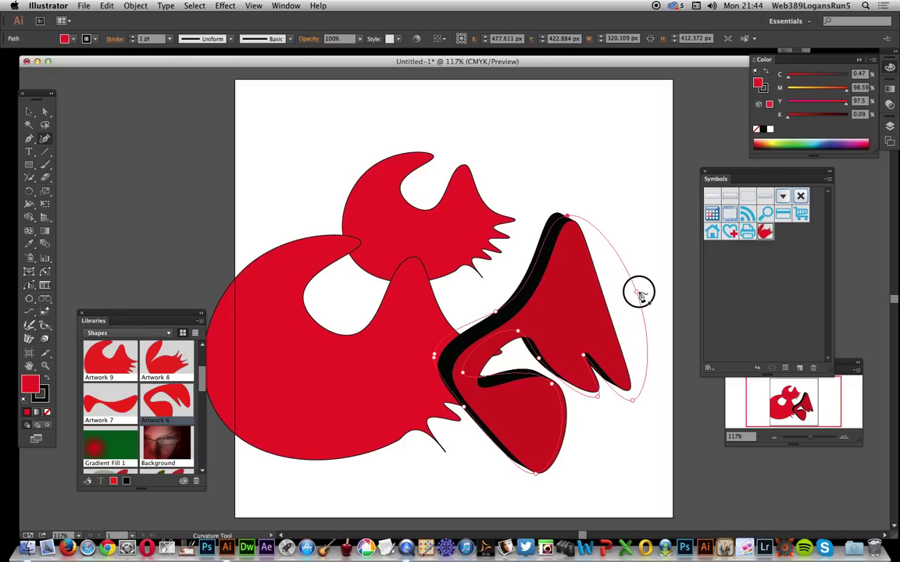
drag(639, 293, 643, 287)
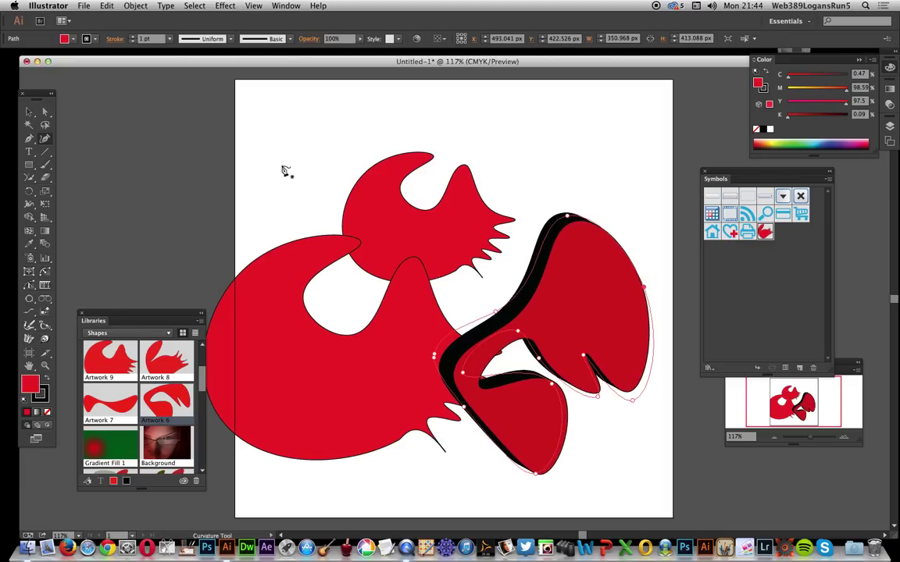
click(29, 112)
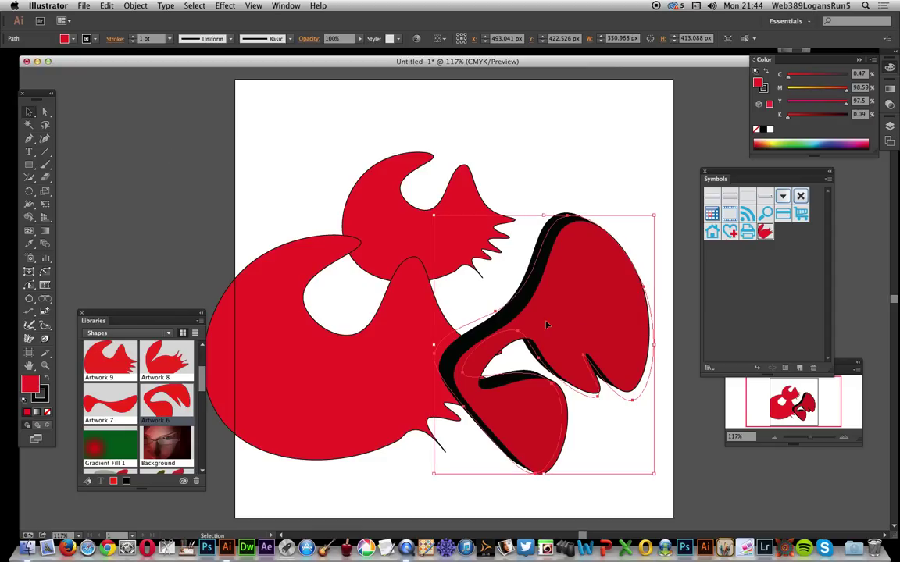
Drag the extruded claw into the Libraries panel to save it as Artwork 10.
drag(471, 291, 180, 362)
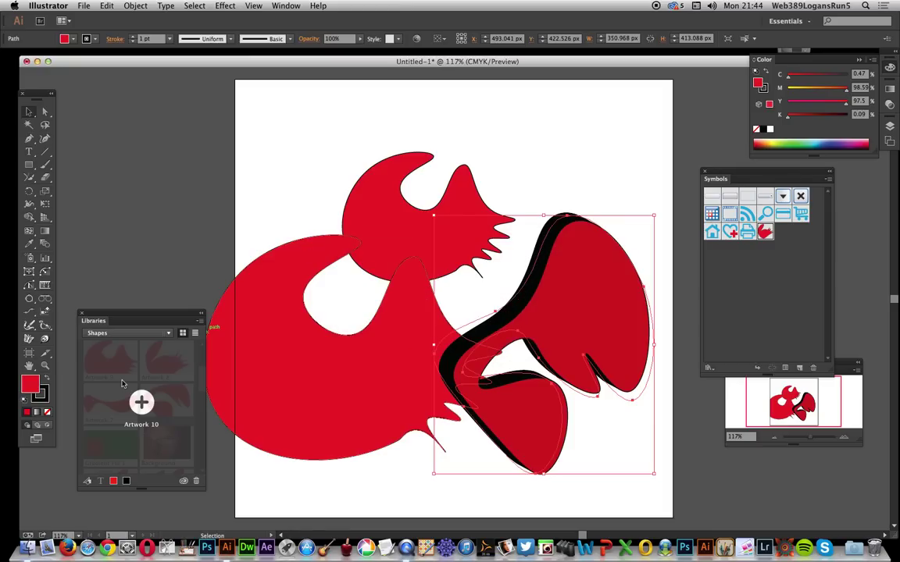
drag(122, 383, 122, 383)
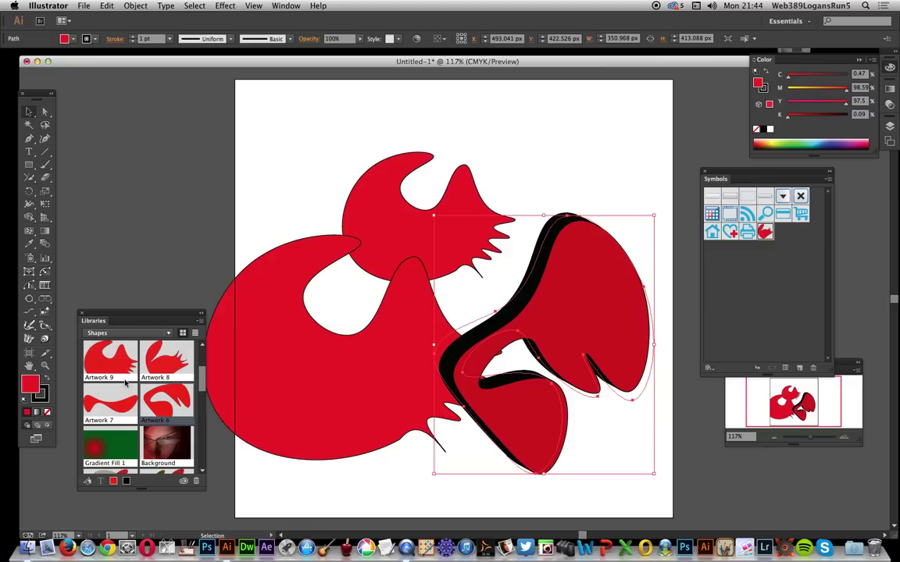
click(202, 344)
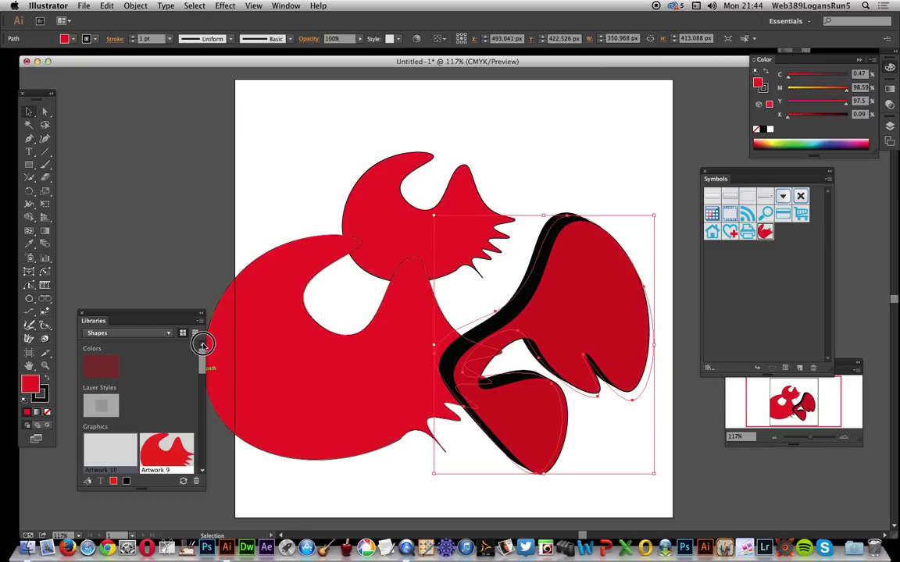